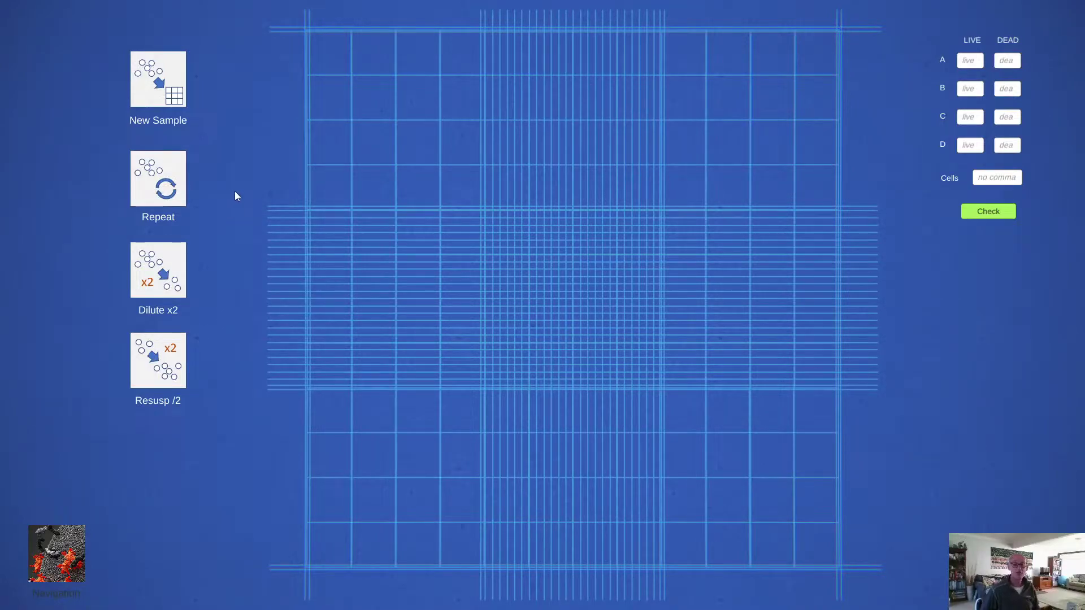
- Load a fresh cell sample onto the grid, resuspended in 1 mL with 2x trypan blue dilution
click(69, 556)
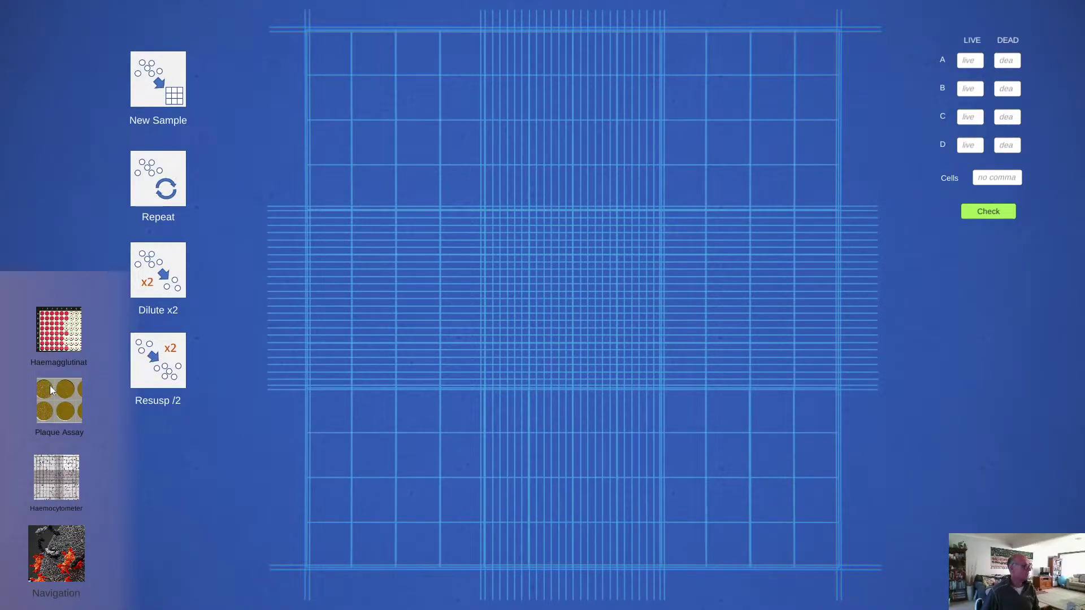
click(59, 551)
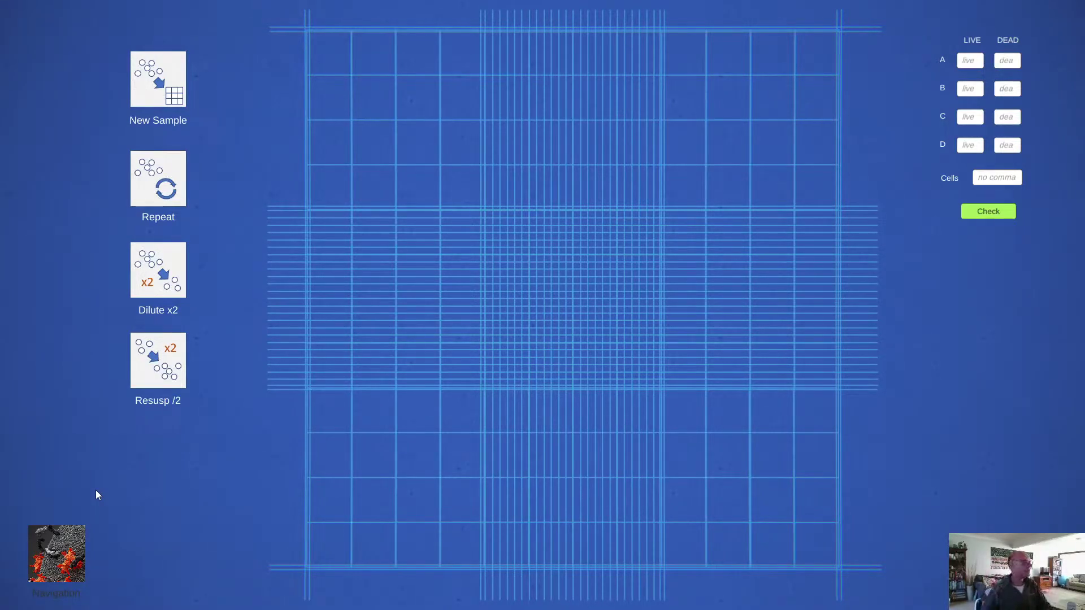
click(159, 93)
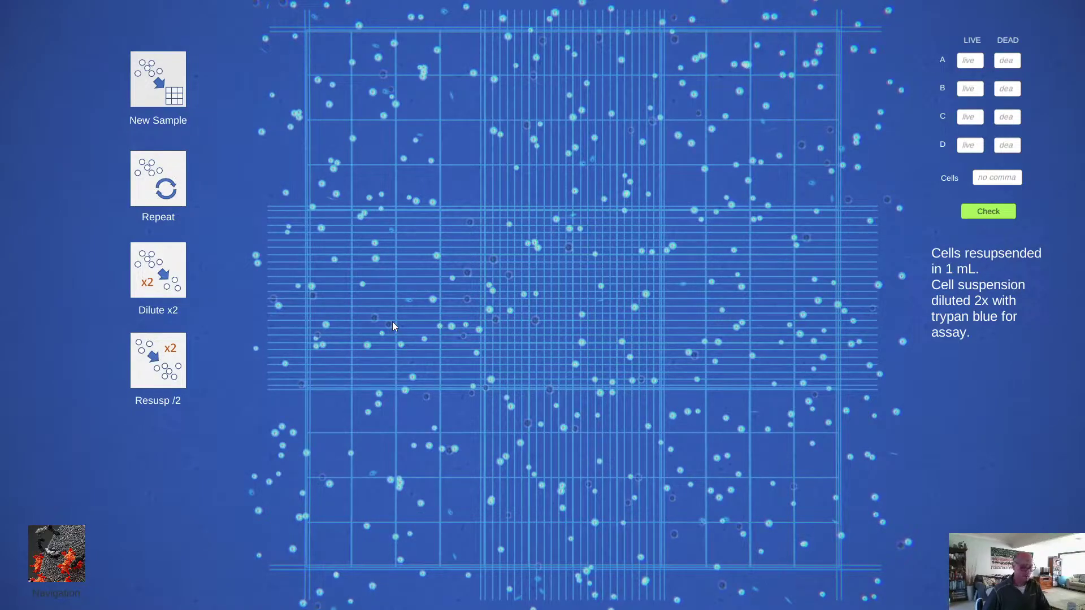
scroll(394, 327, up, 1)
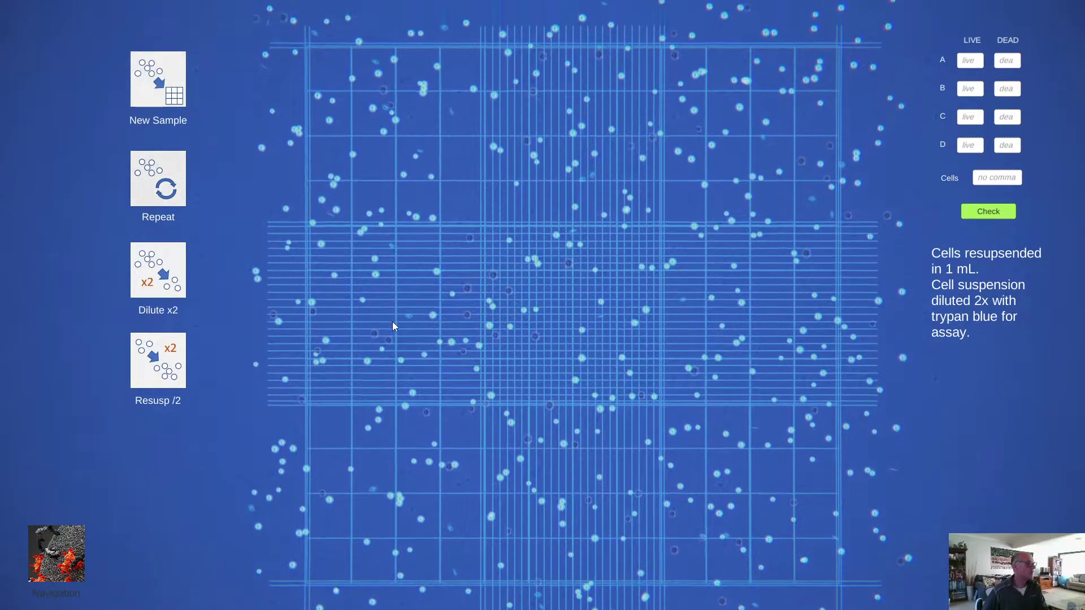
scroll(392, 321, up, 3)
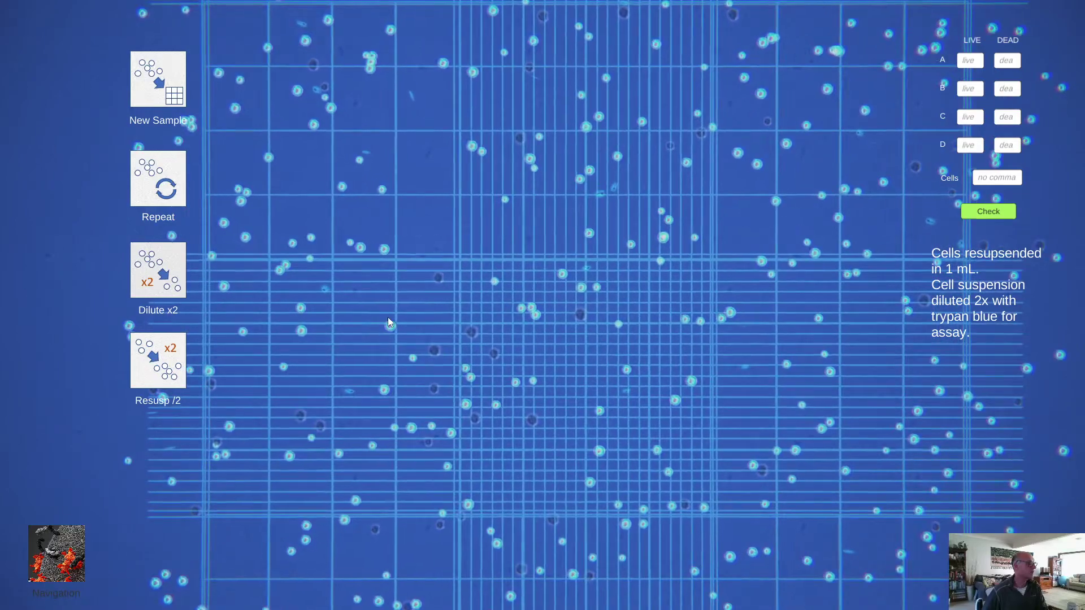
scroll(384, 308, up, 3)
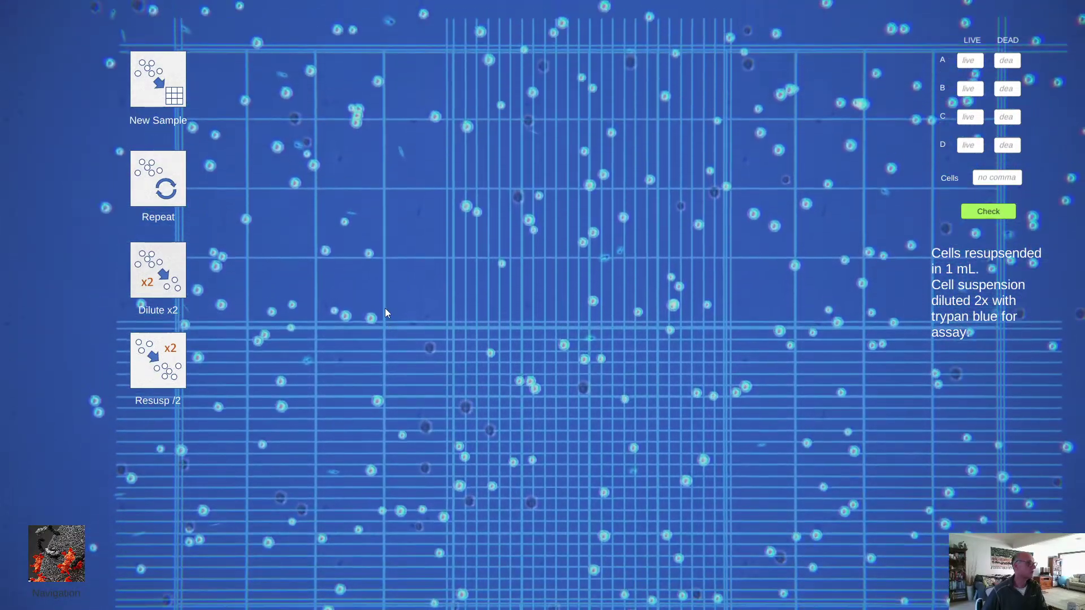
scroll(386, 309, up, 2)
scroll(400, 211, left, 5)
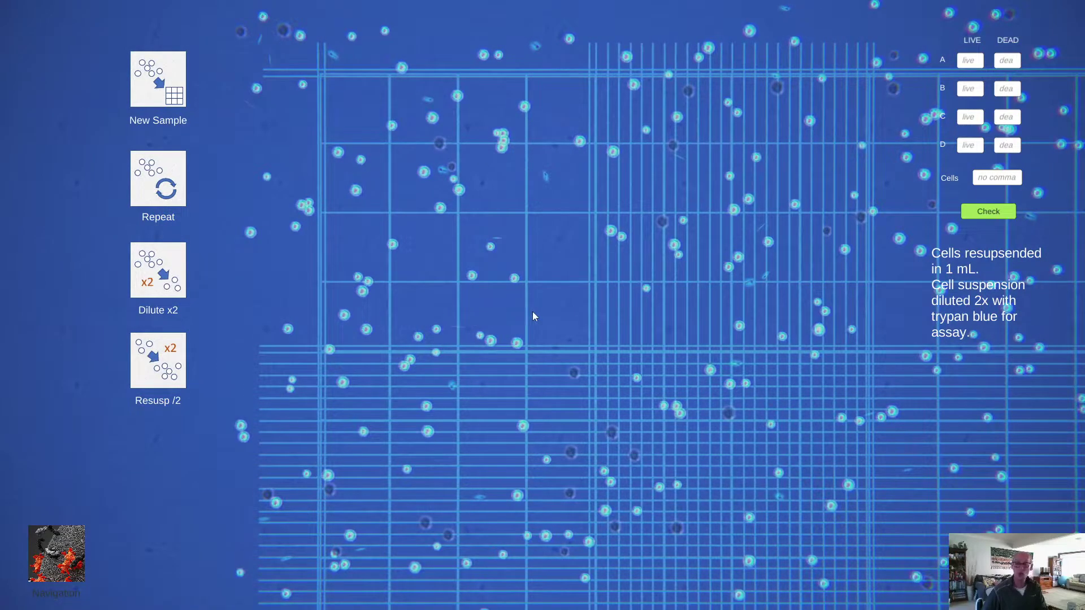
- Mark four cells in quadrant A as counted
click(458, 98)
click(394, 125)
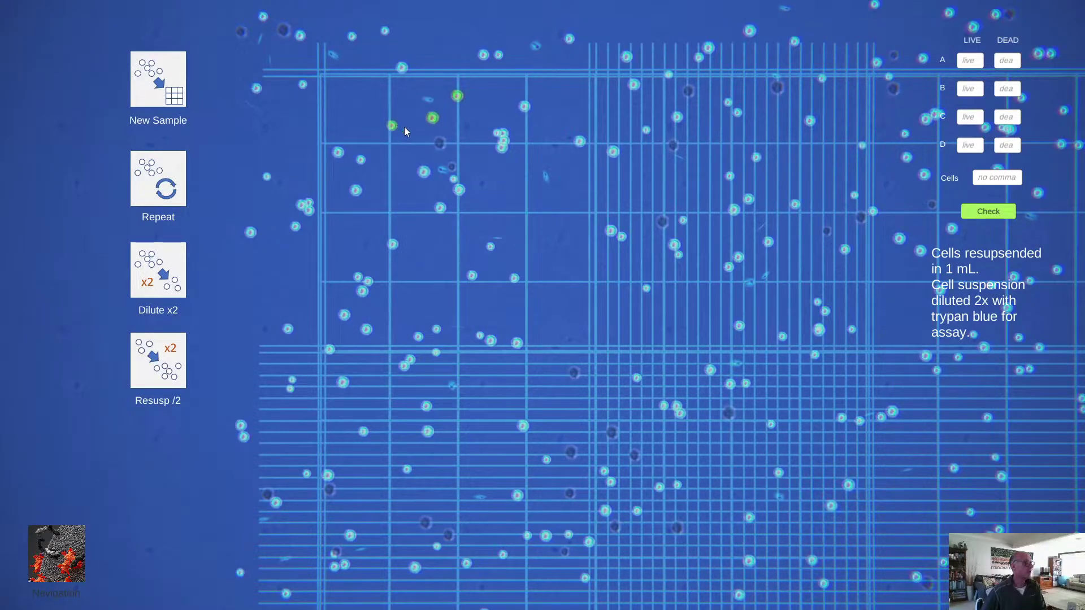
click(523, 107)
click(499, 134)
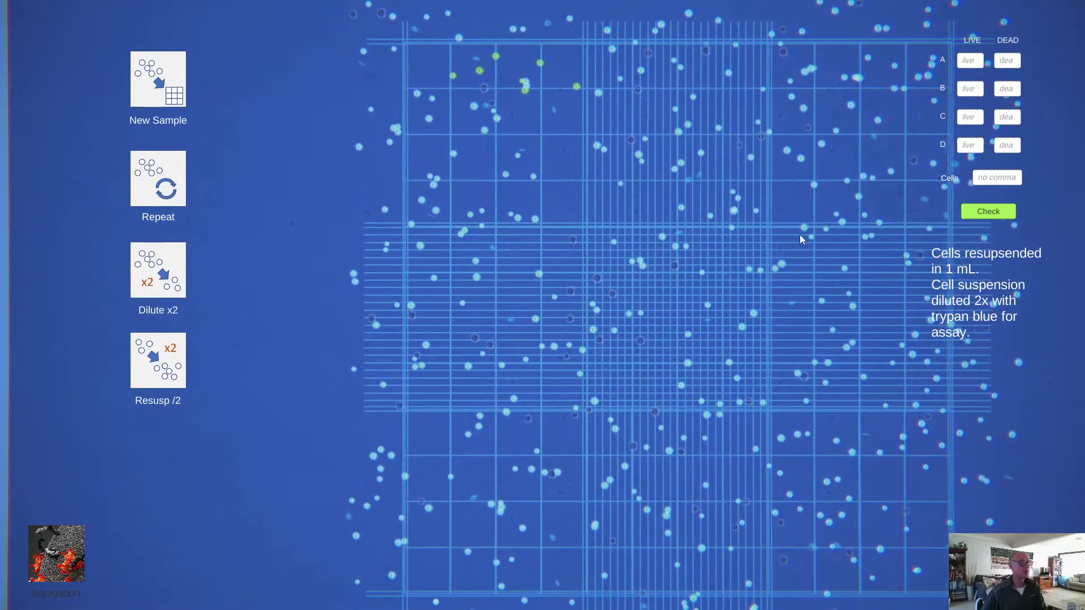
- Enter 34 live and 3 dead cells for quadrant A
click(979, 68)
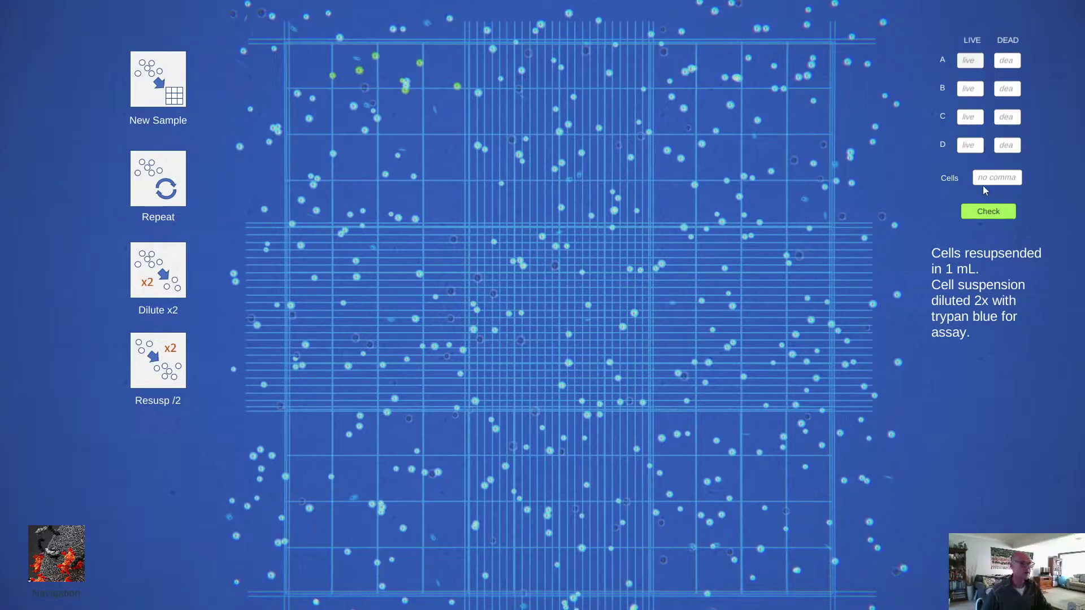
text(34)
click(1012, 67)
text(3)
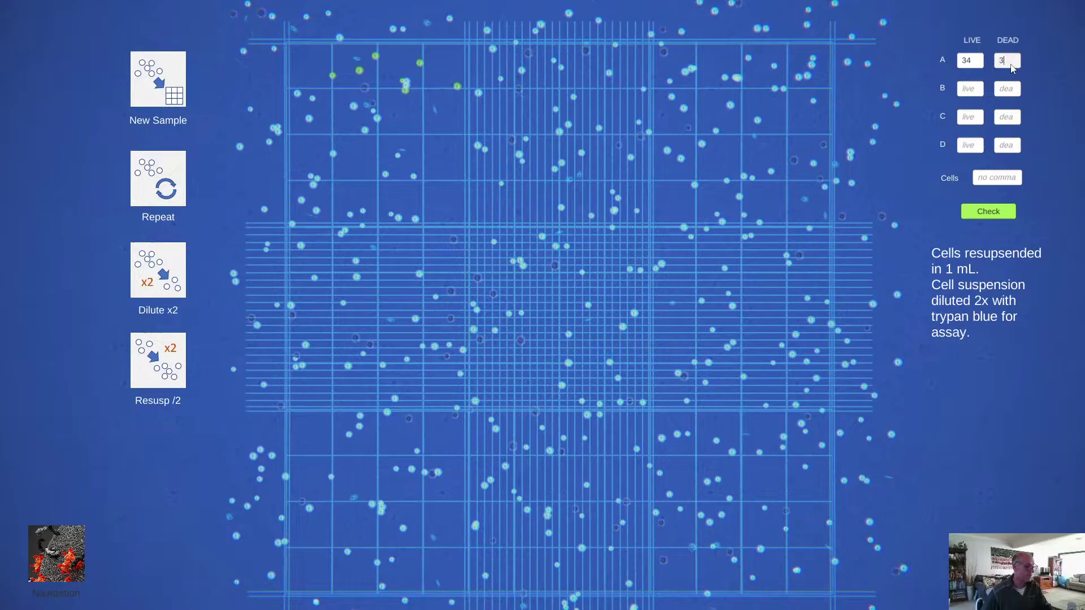
click(969, 90)
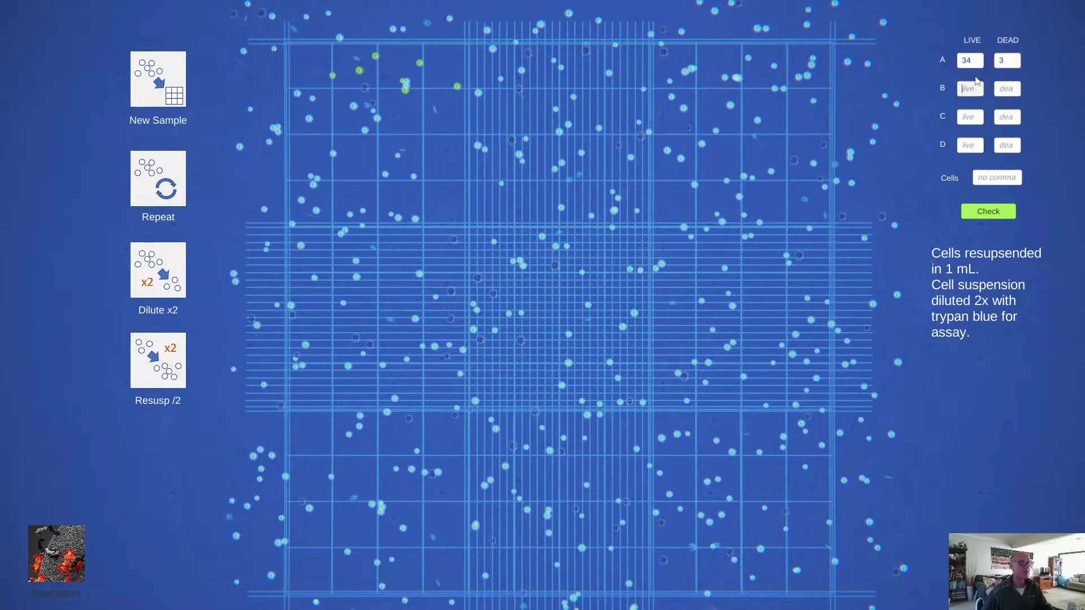
- Check the counts, revealing A 31-2, B 38-5, C 18-2, D 30-3 and 585,000 live cells
click(984, 212)
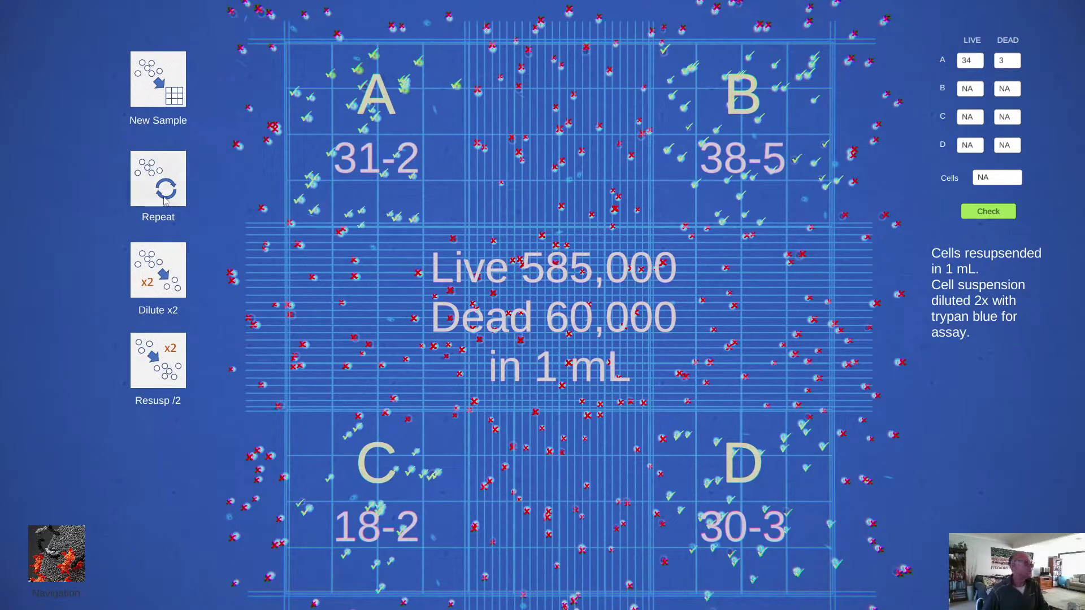
- Load a new sample, view four repeat fields of it, then load two more new samples
click(162, 103)
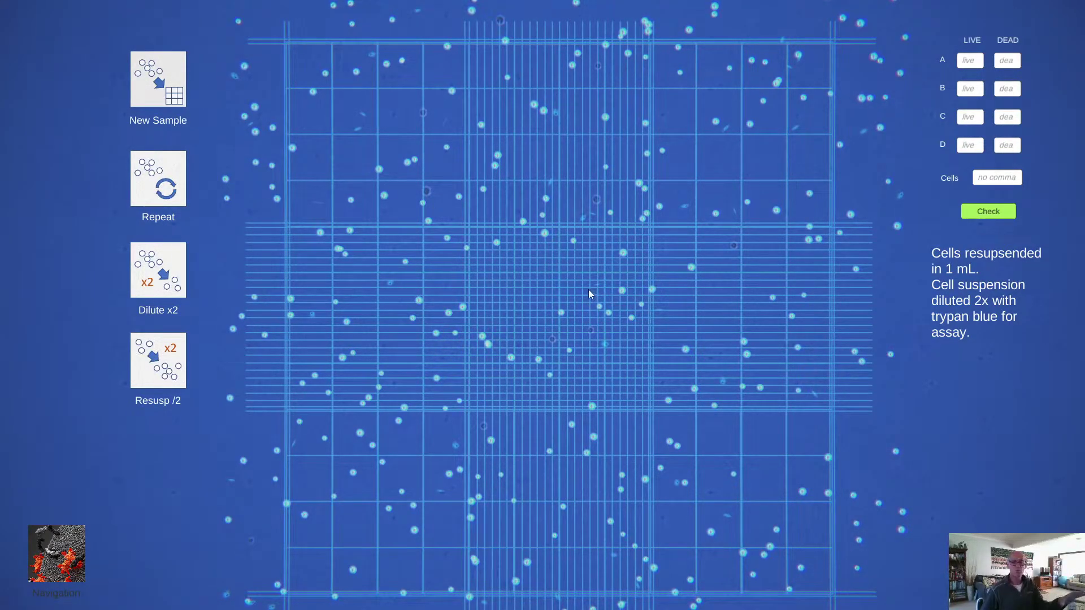
click(175, 188)
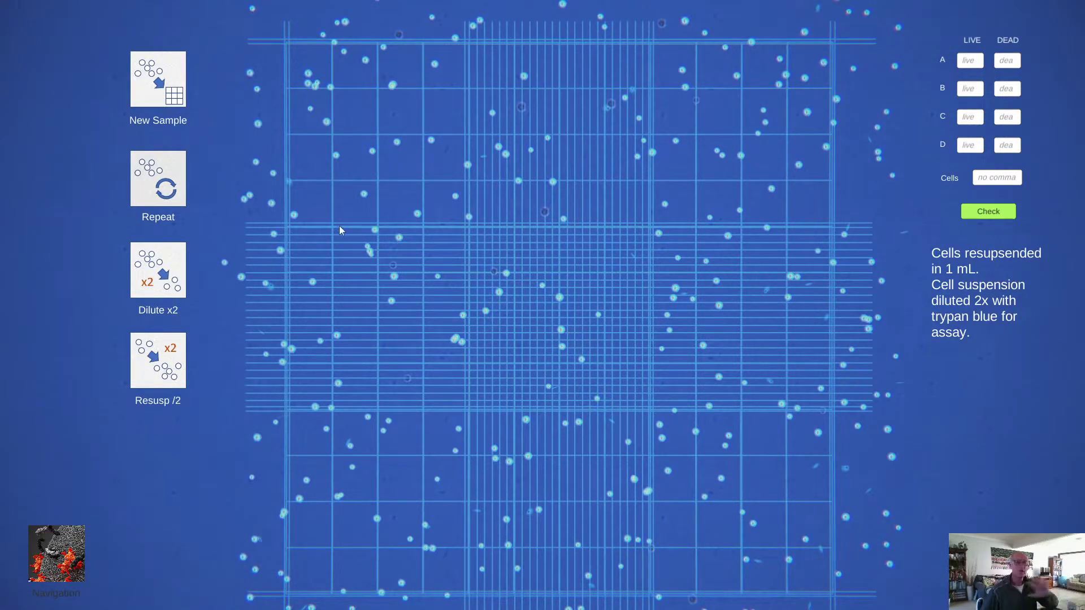
click(166, 188)
click(166, 188)
click(166, 187)
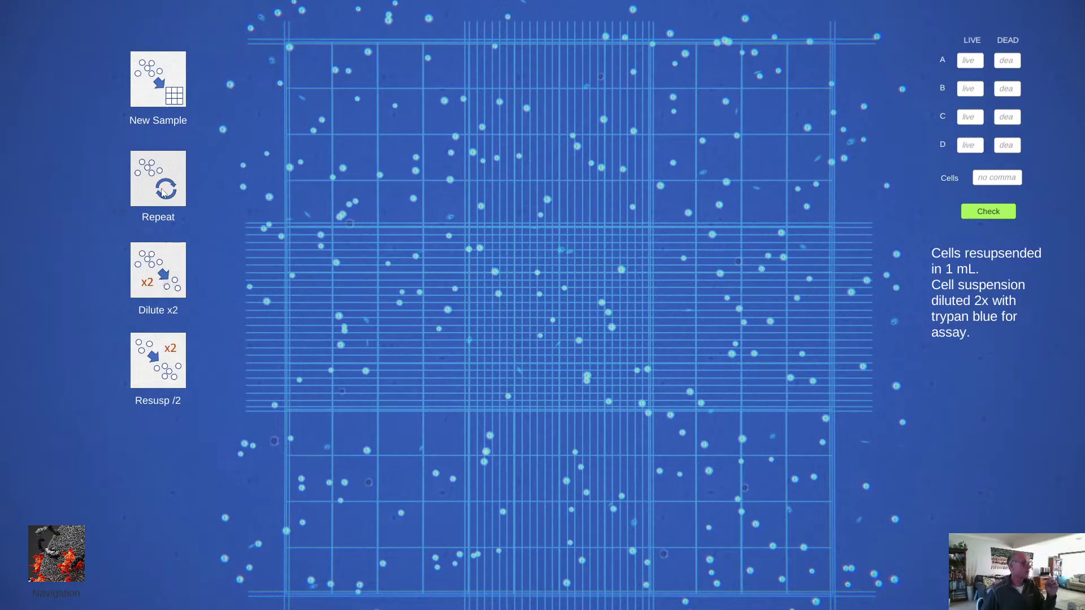
click(168, 85)
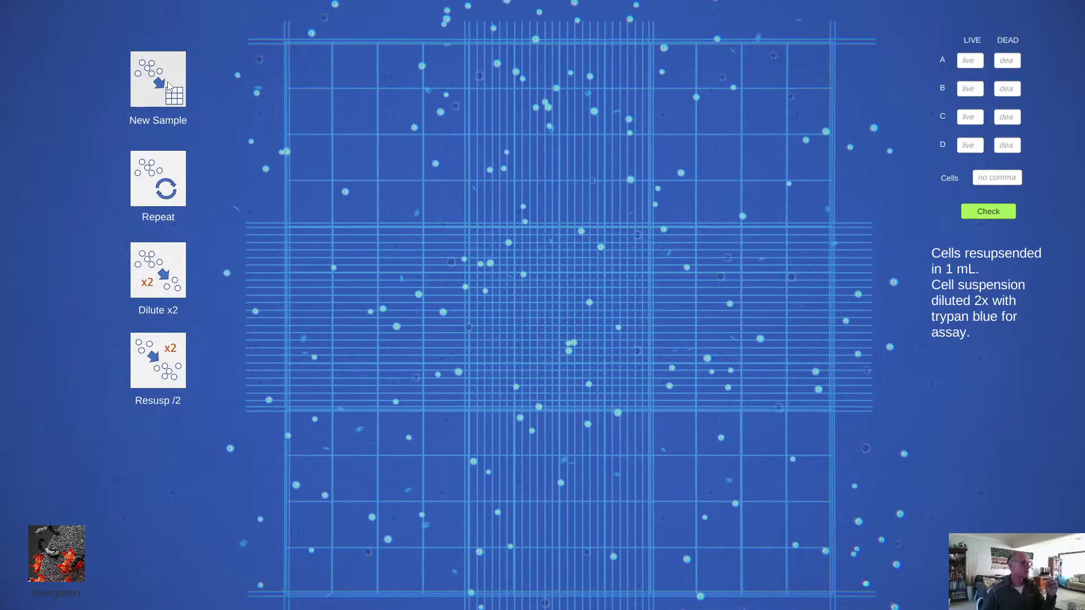
click(168, 85)
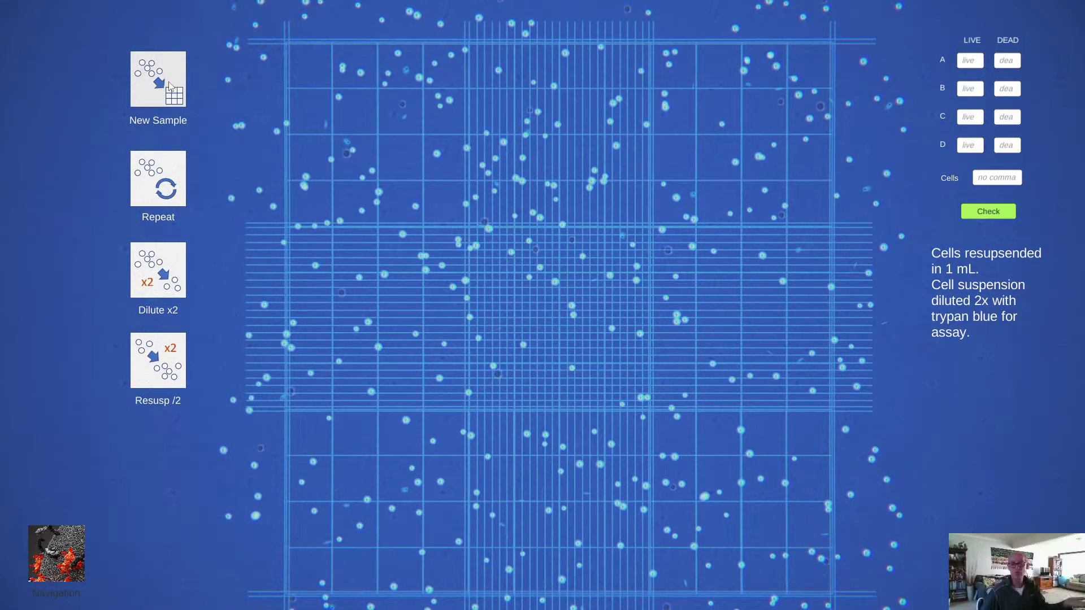
- Dilute the sample to 4x, 8x and 16x, then load a new 2x-diluted sample
click(175, 288)
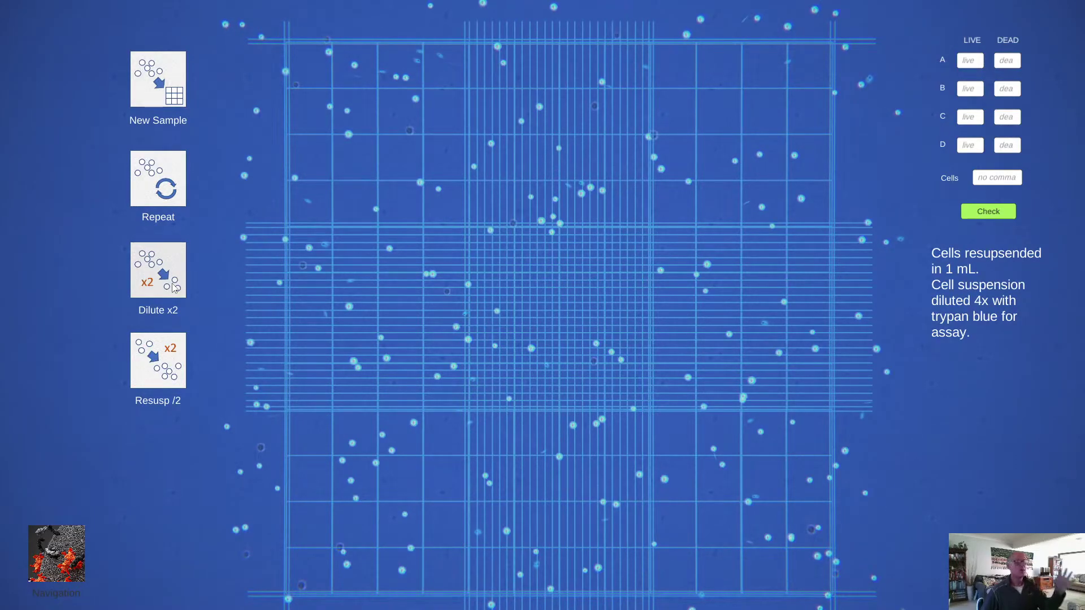
click(174, 288)
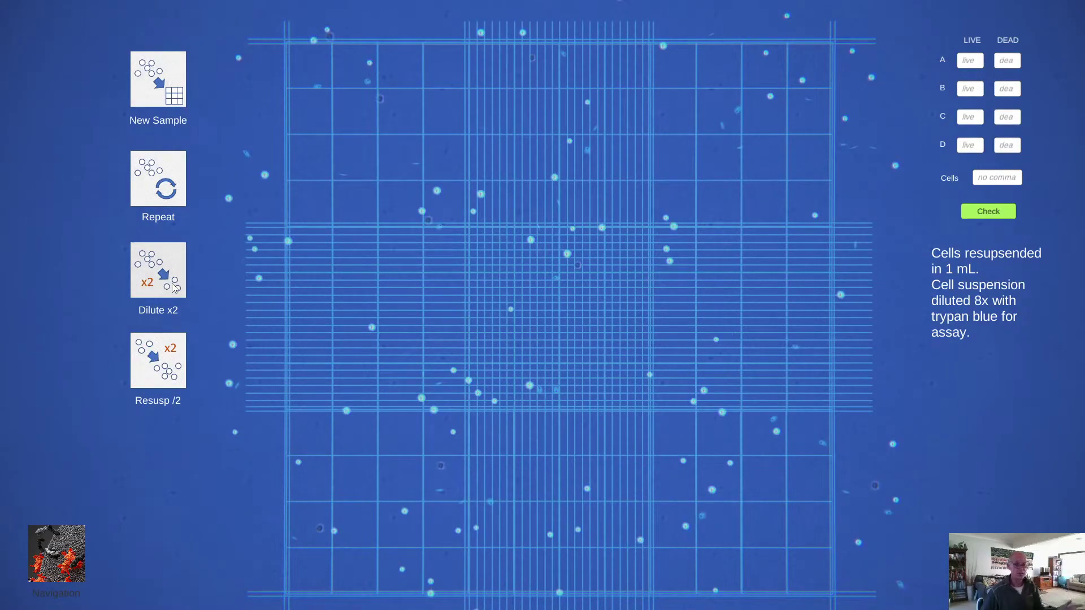
click(175, 289)
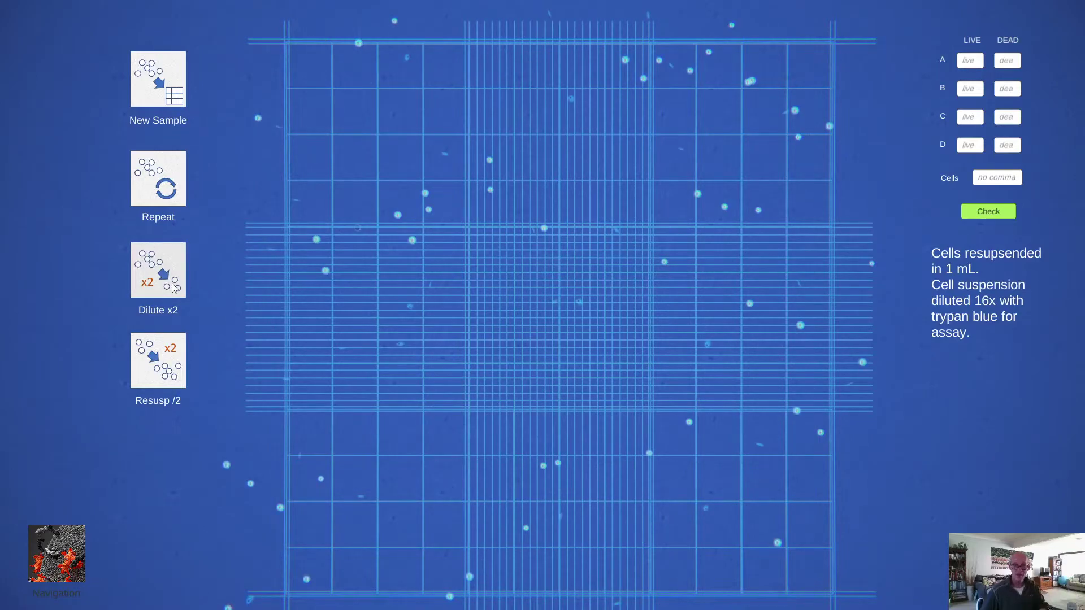
click(156, 86)
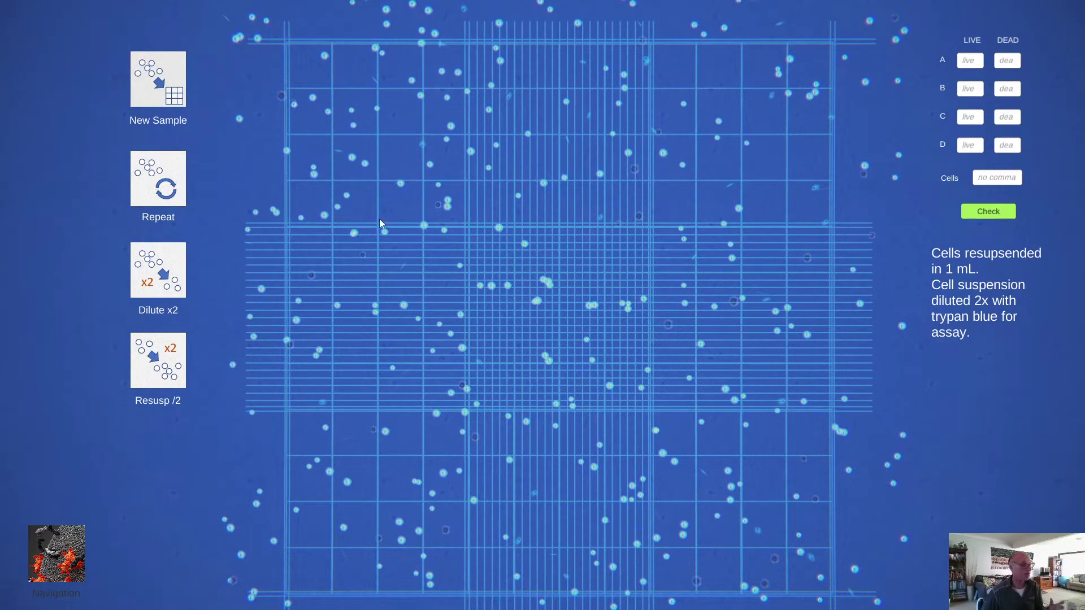
- Resuspend the cells in 0.5, 0.25 and 0.125 mL, then load a fresh standard sample
click(168, 375)
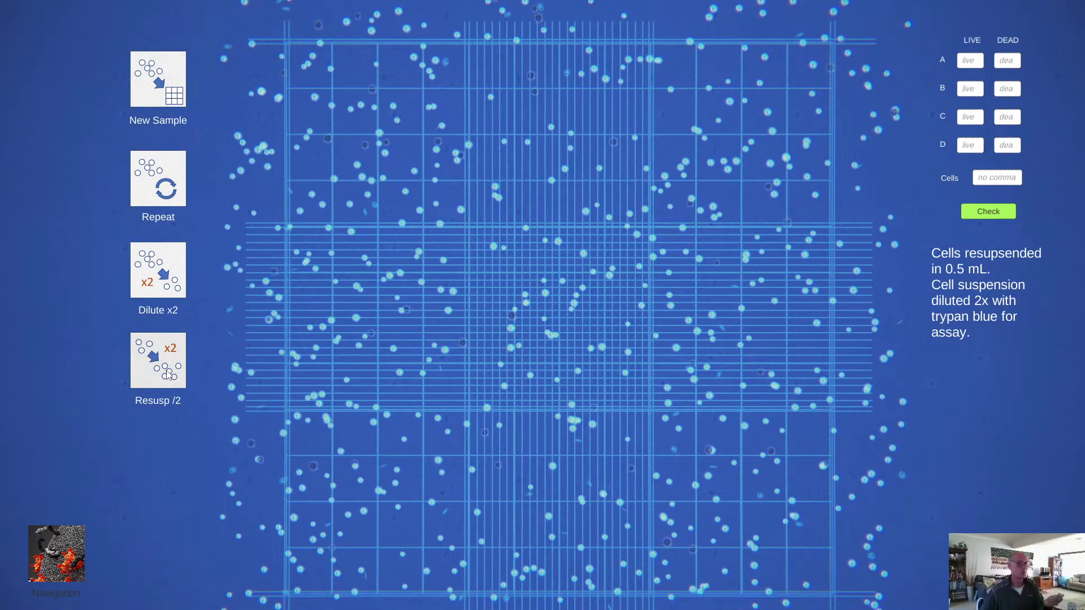
click(169, 375)
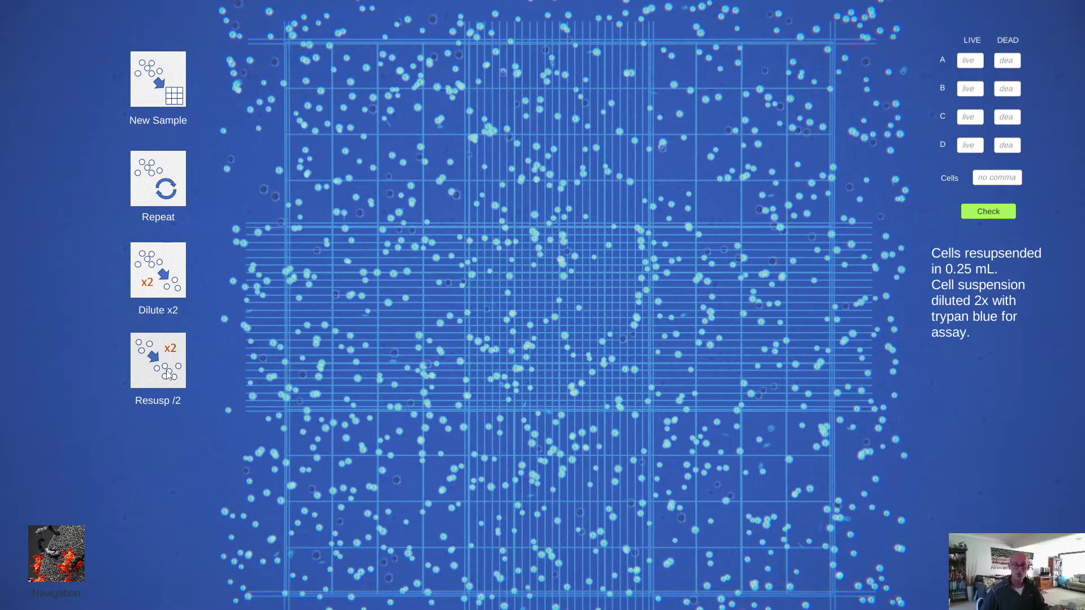
click(168, 375)
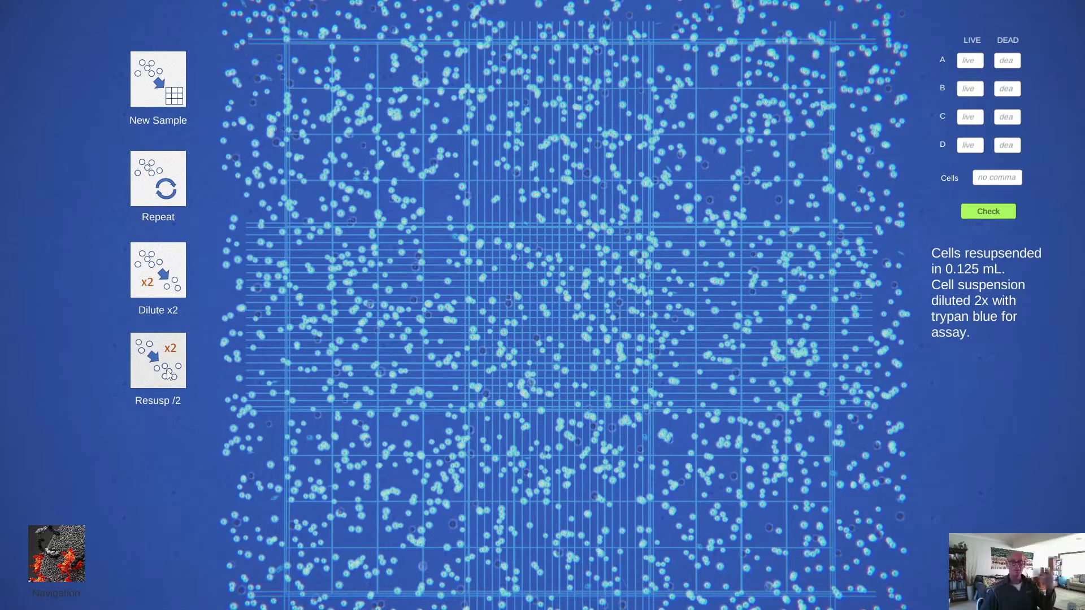
click(173, 105)
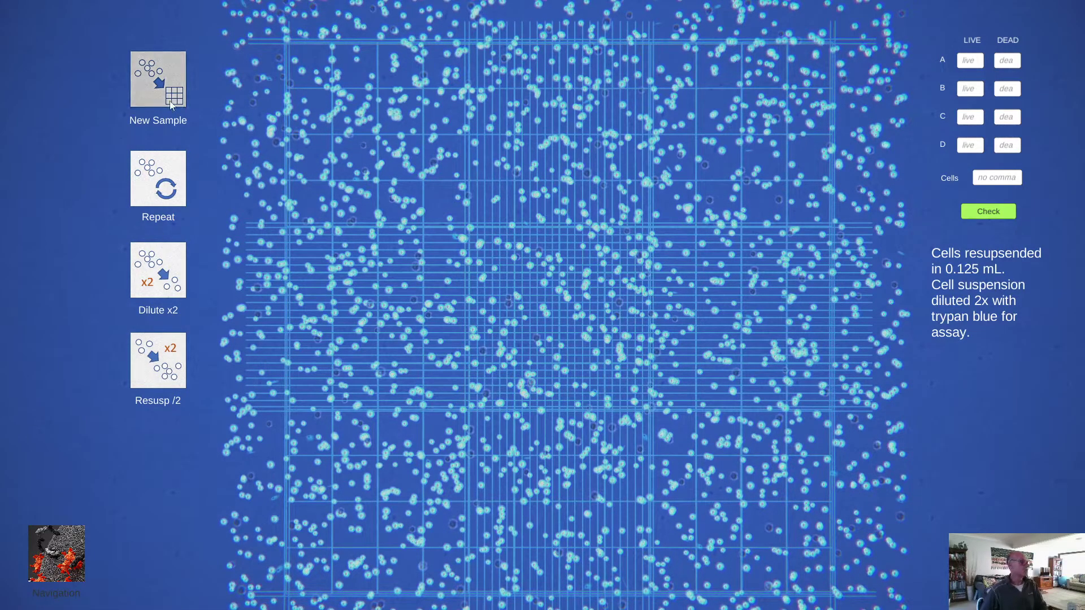